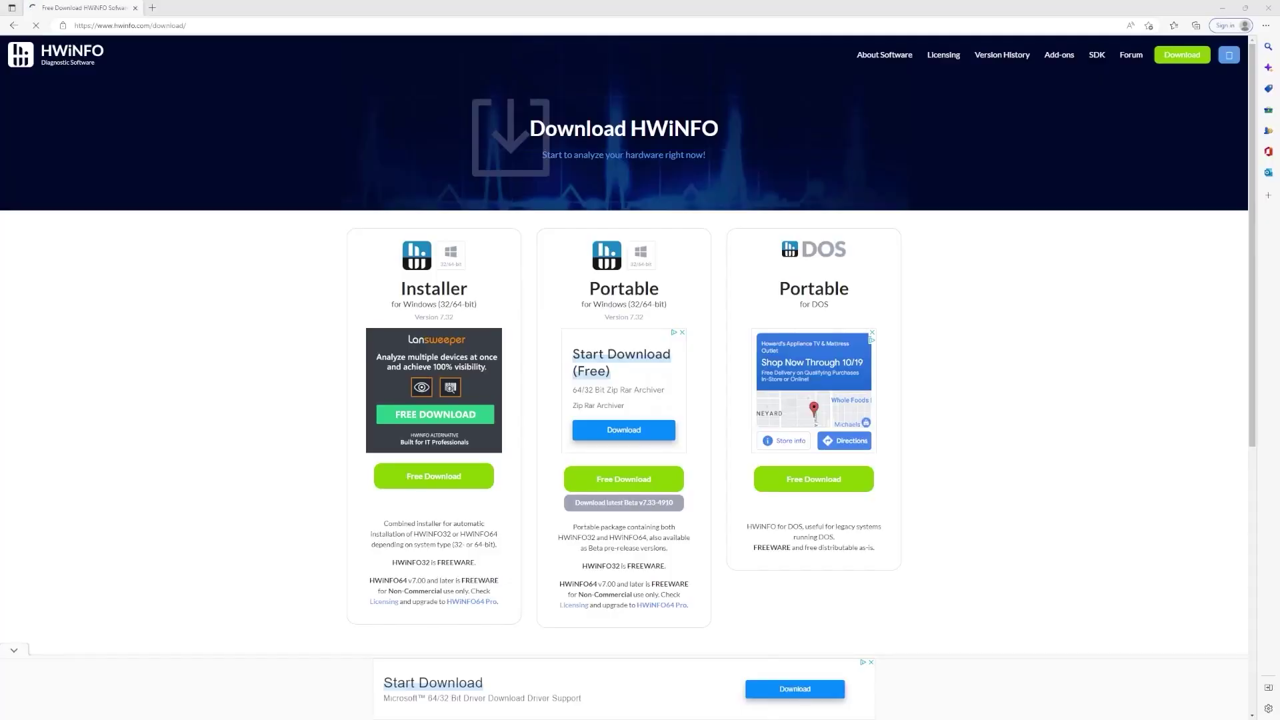
- Download portable HWiNFO from the Local (U.S.) mirror and start HWiNFO sensor logging
mouse_move(624, 479)
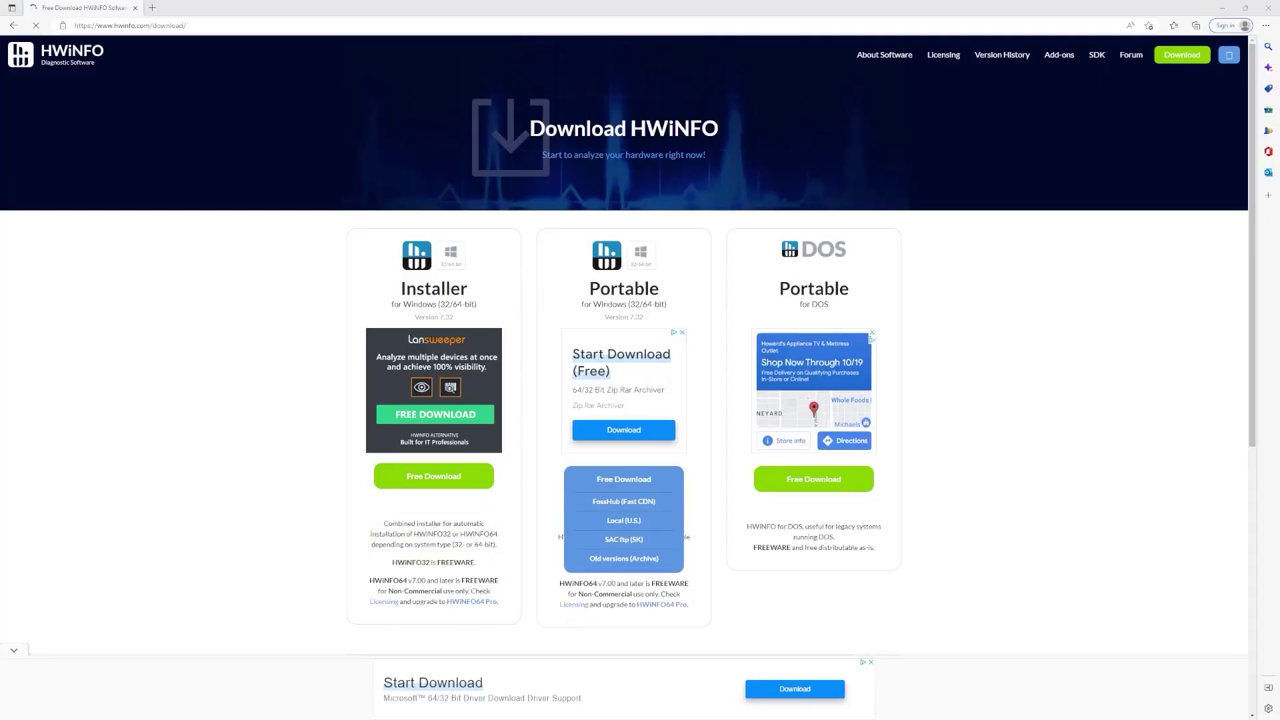
left_click(624, 521)
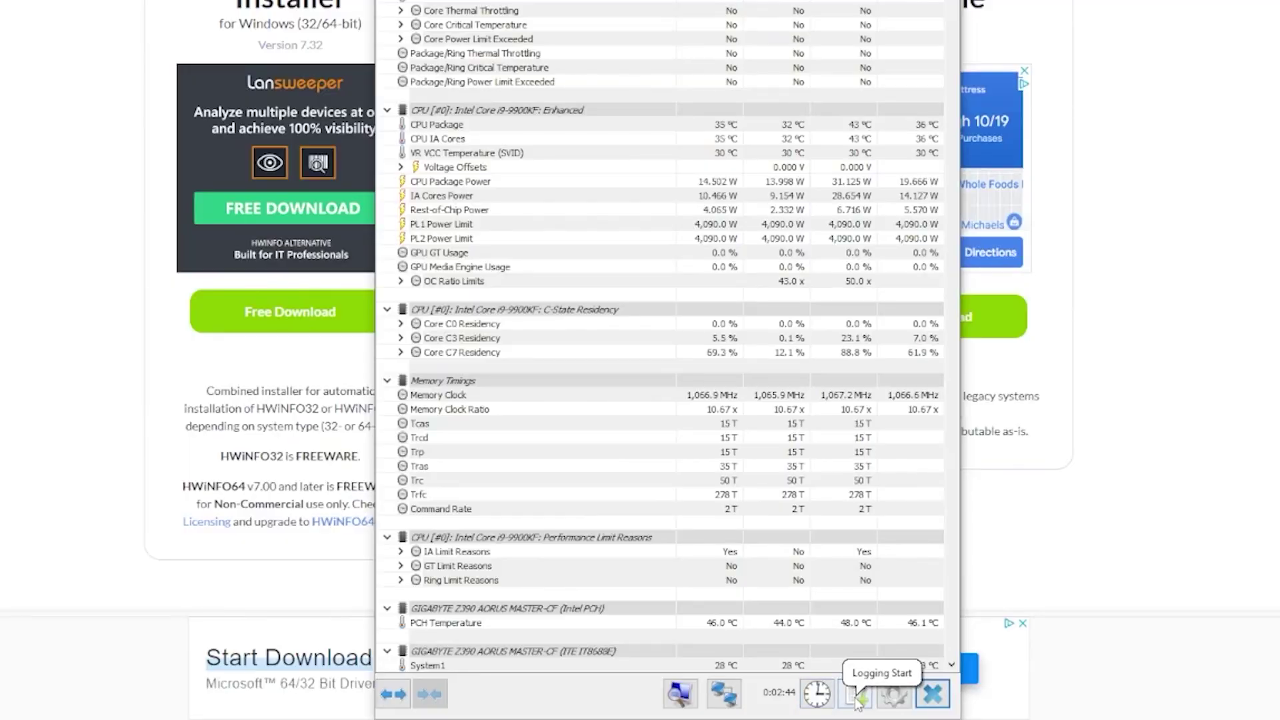
left_click(858, 699)
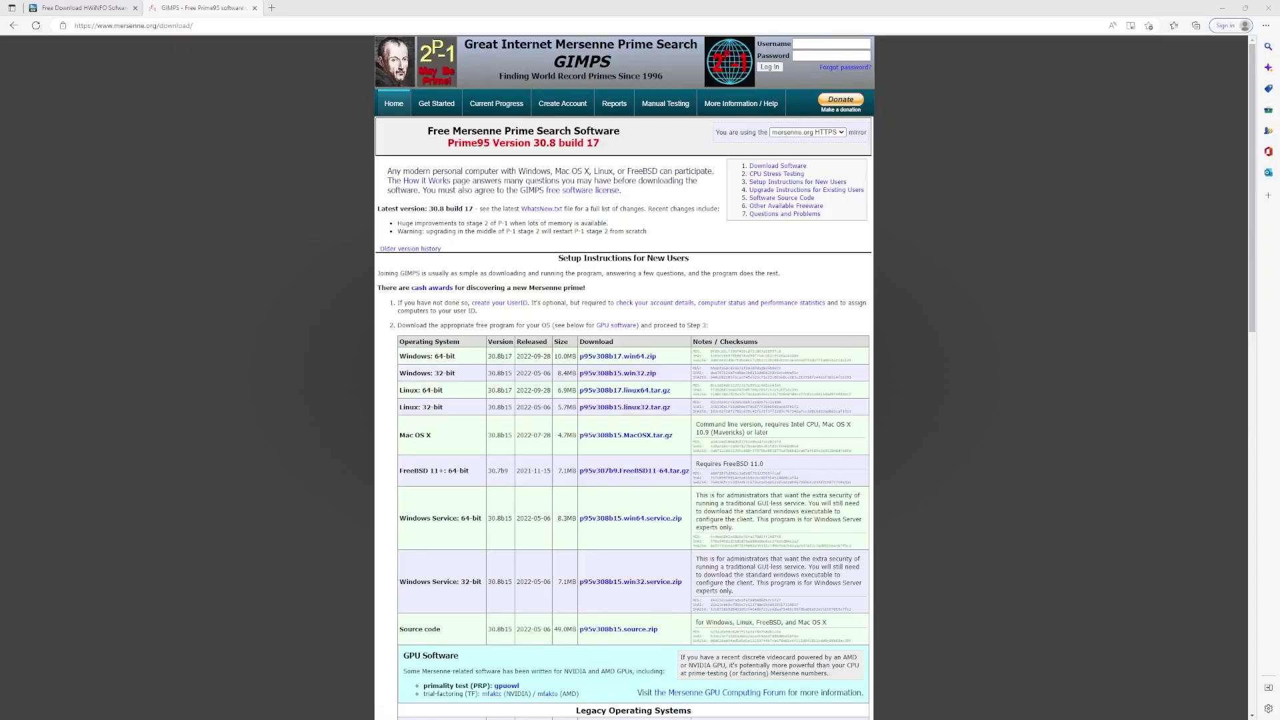
- Download p95v308b17.win64.zip, then expand the Cinebench entry on Maxon's downloads page
left_click(605, 362)
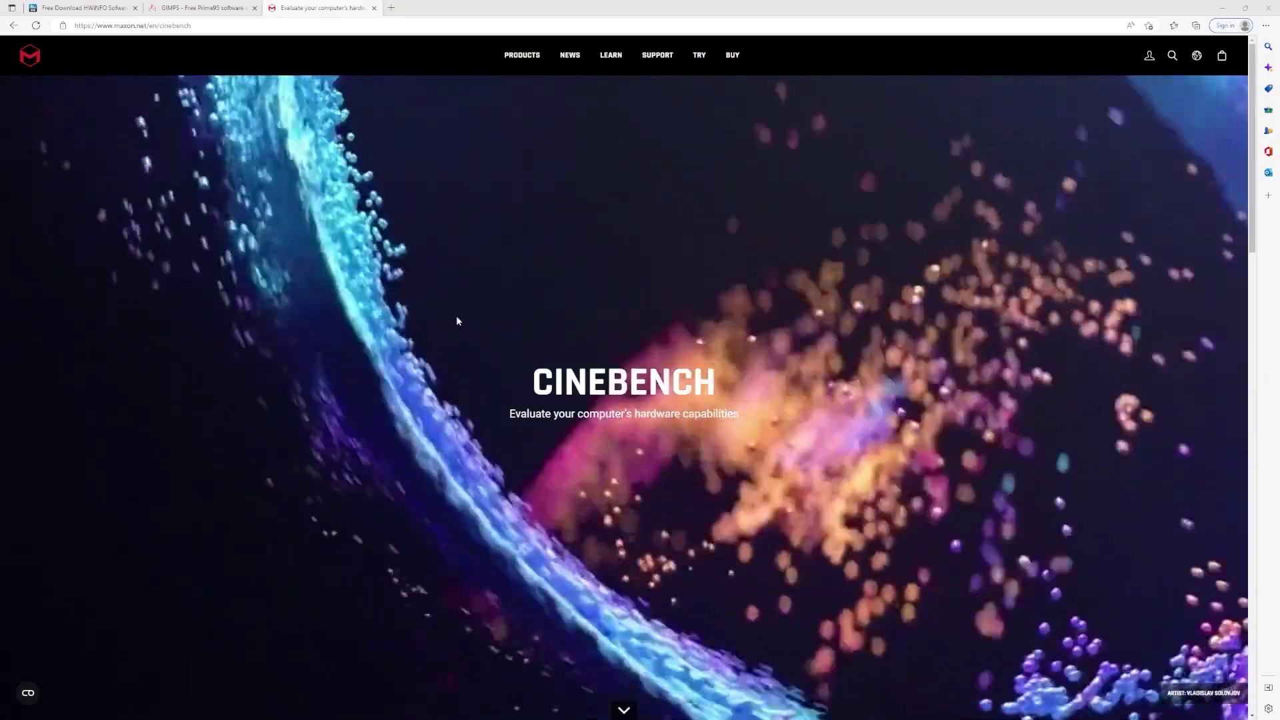
scroll(440, 283, "down", 9)
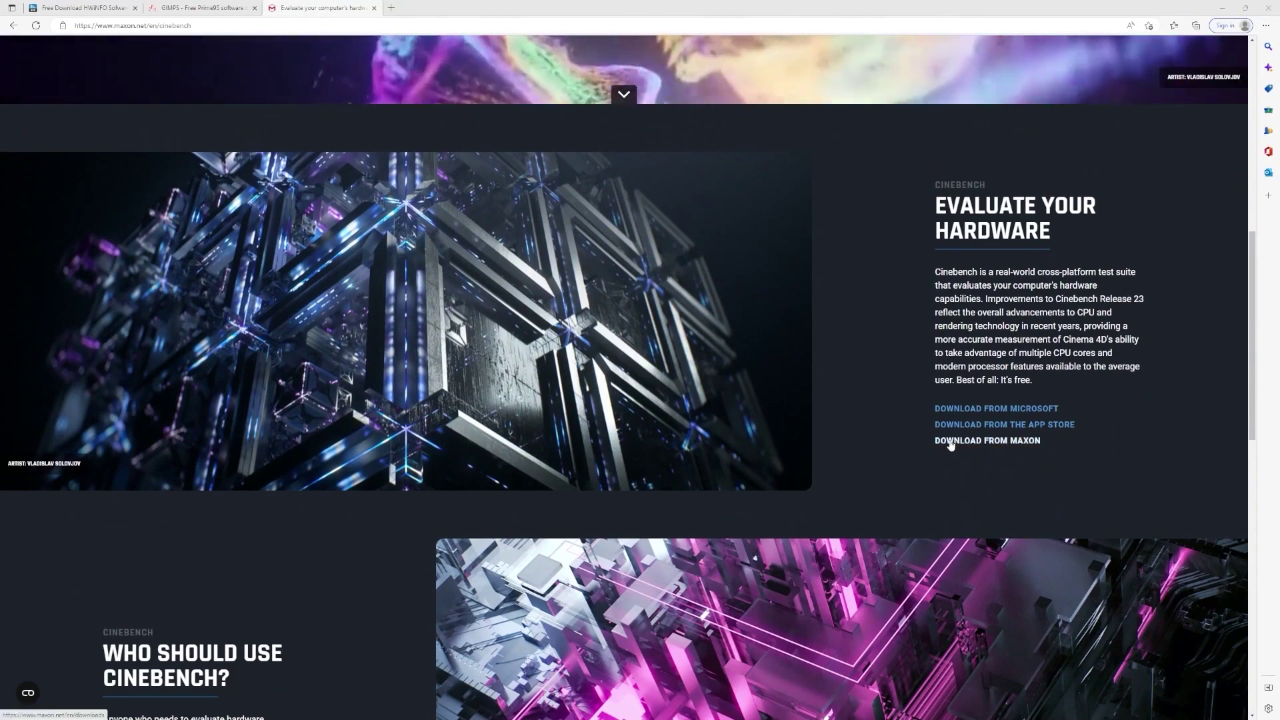
left_click(952, 442)
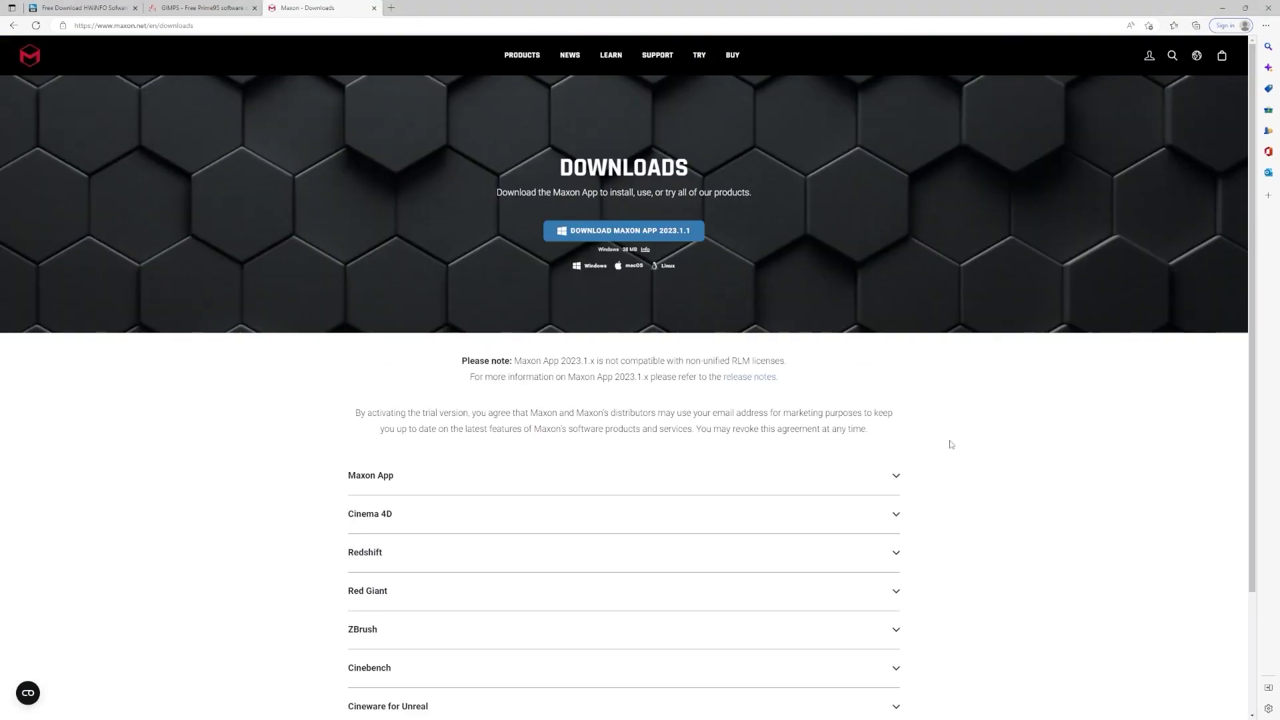
scroll(423, 477, "down", 3)
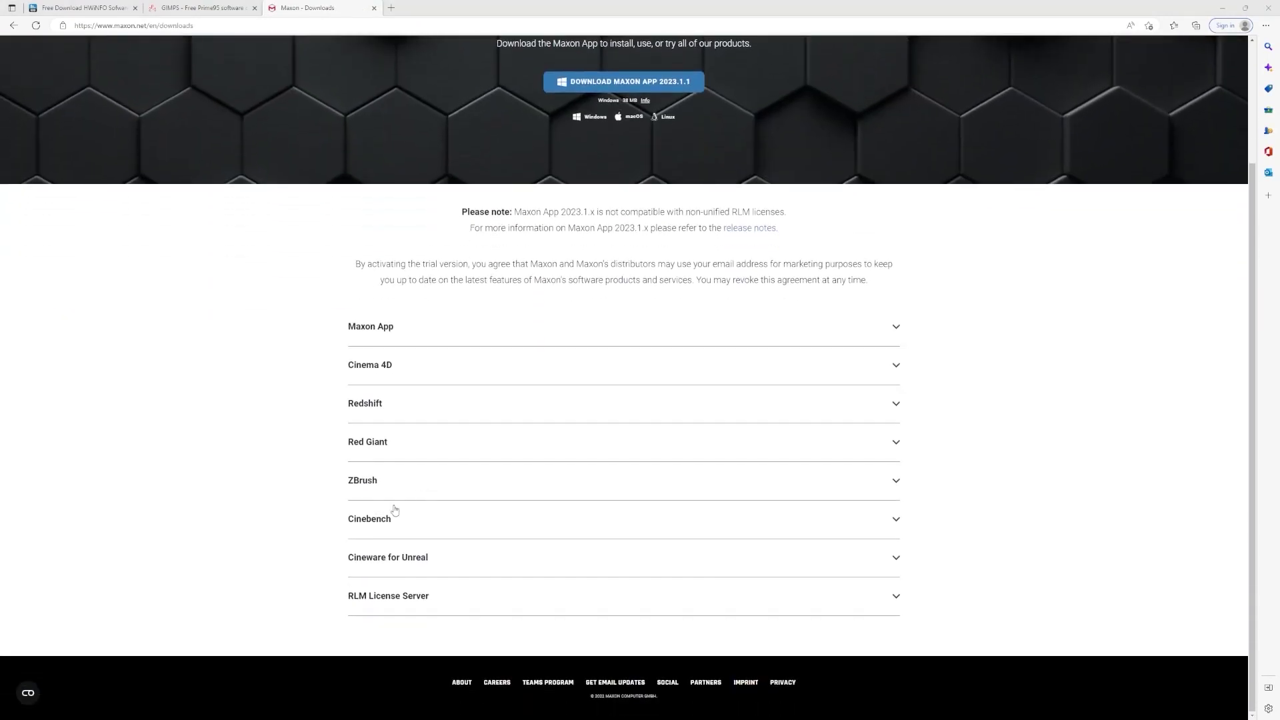
left_click(378, 525)
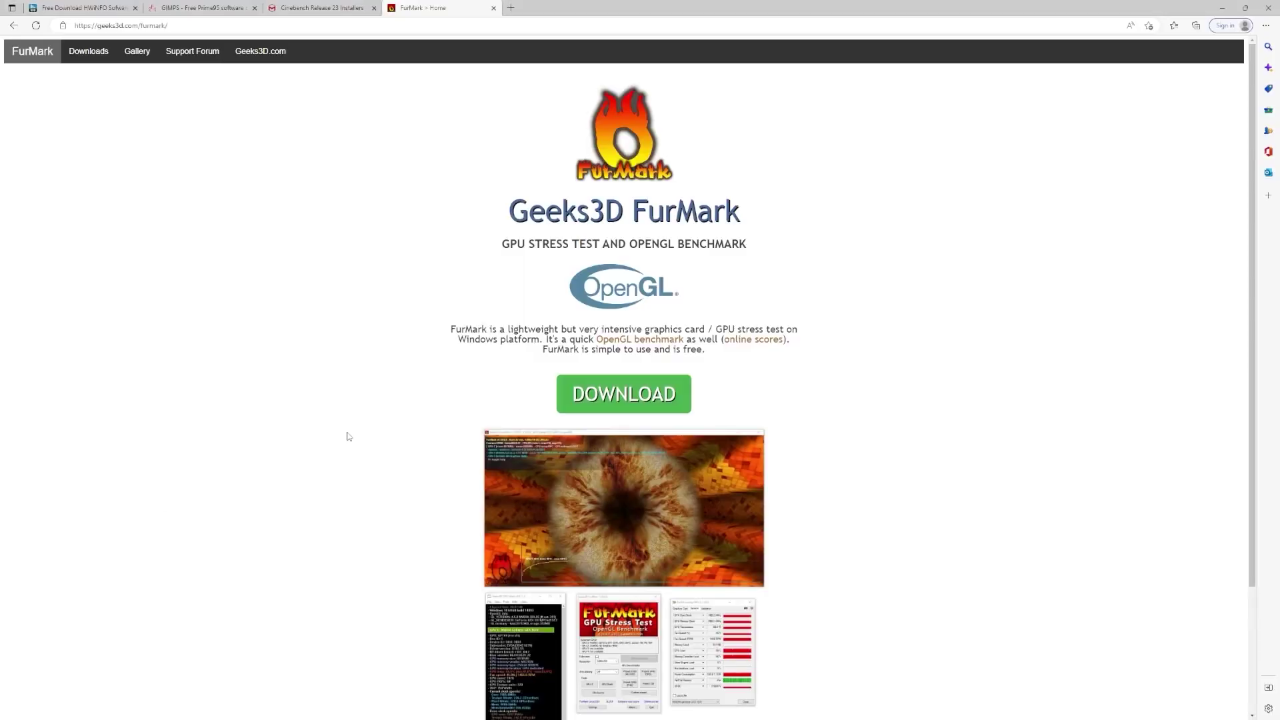
- Reveal the Superposition Free Download options
scroll(720, 287, "down", 3)
scroll(719, 285, "up", 1)
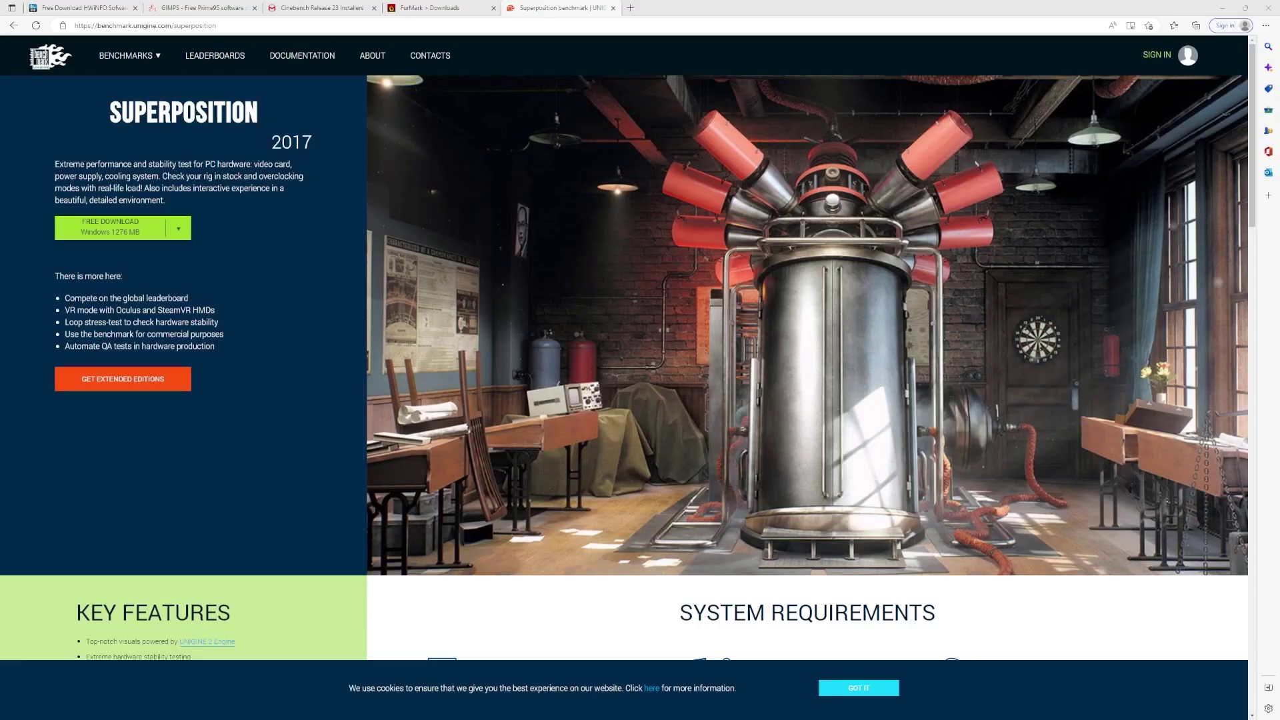
left_click(188, 232)
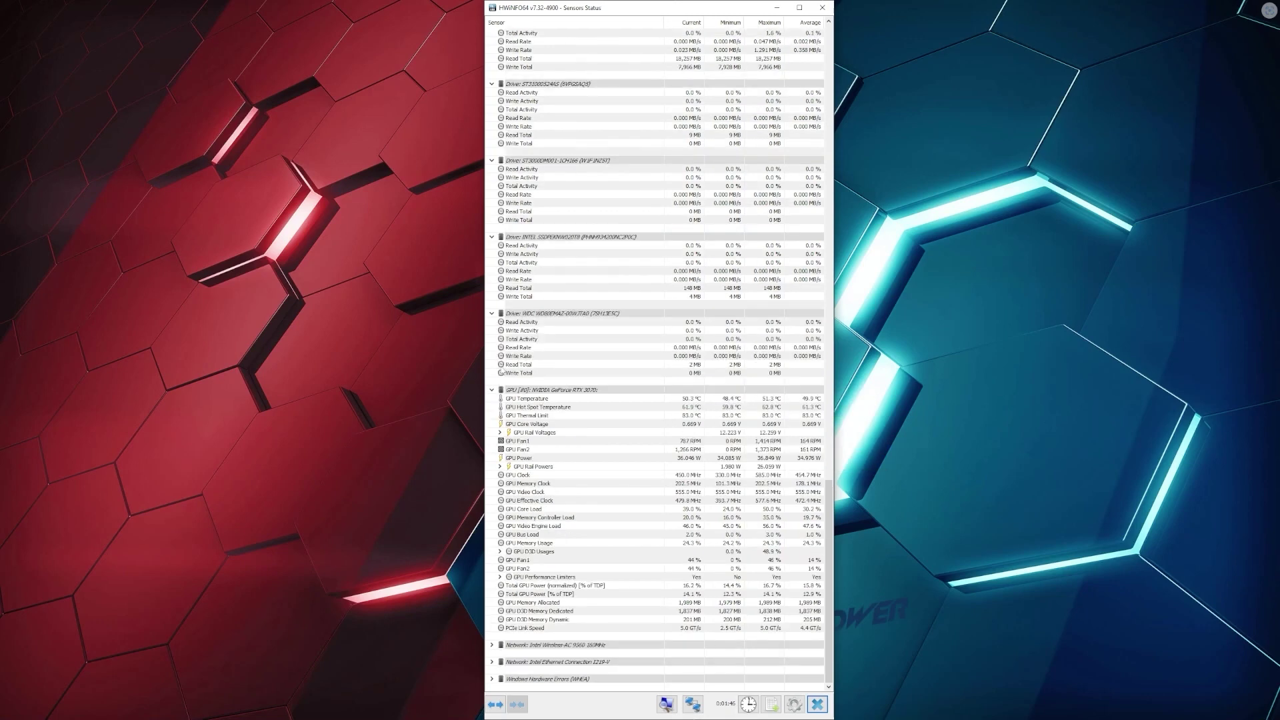
- Collapse the WDC drive's group in the HWiNFO64 sensor list
left_click(491, 314)
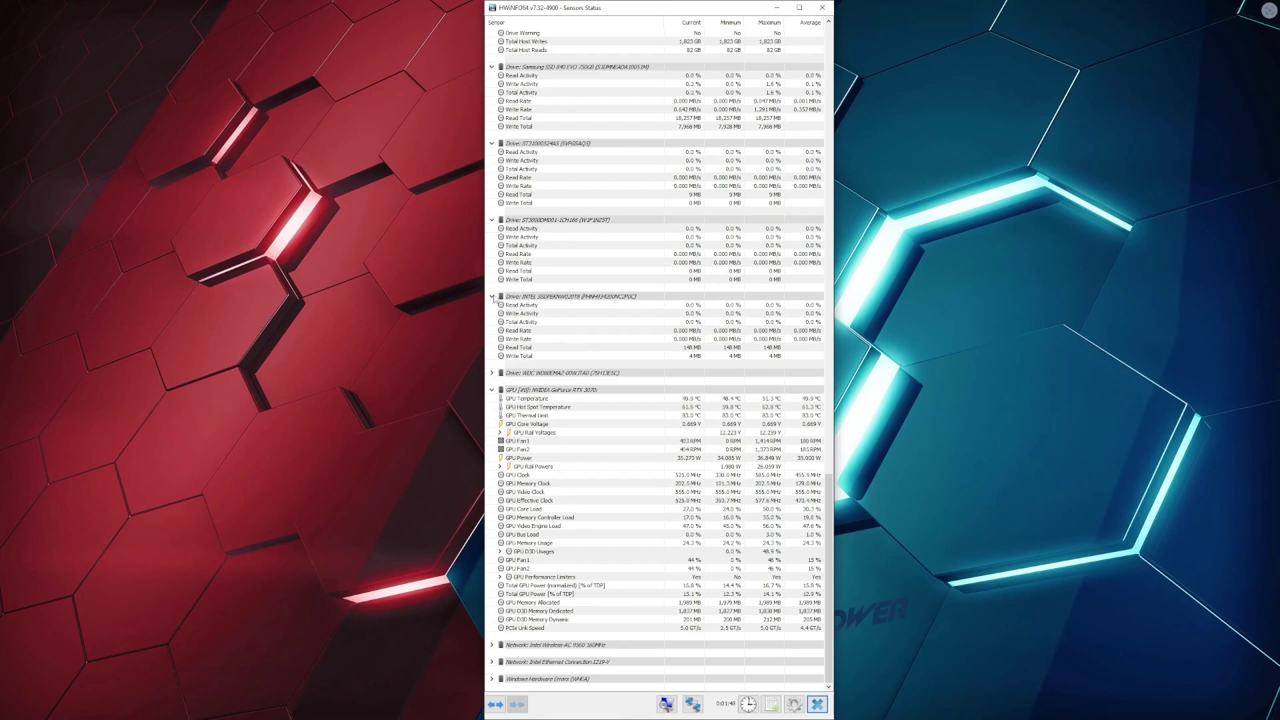
- Collapse the INTEL SSD and ST3000DM001 drive sensor groups
left_click(492, 296)
left_click(492, 280)
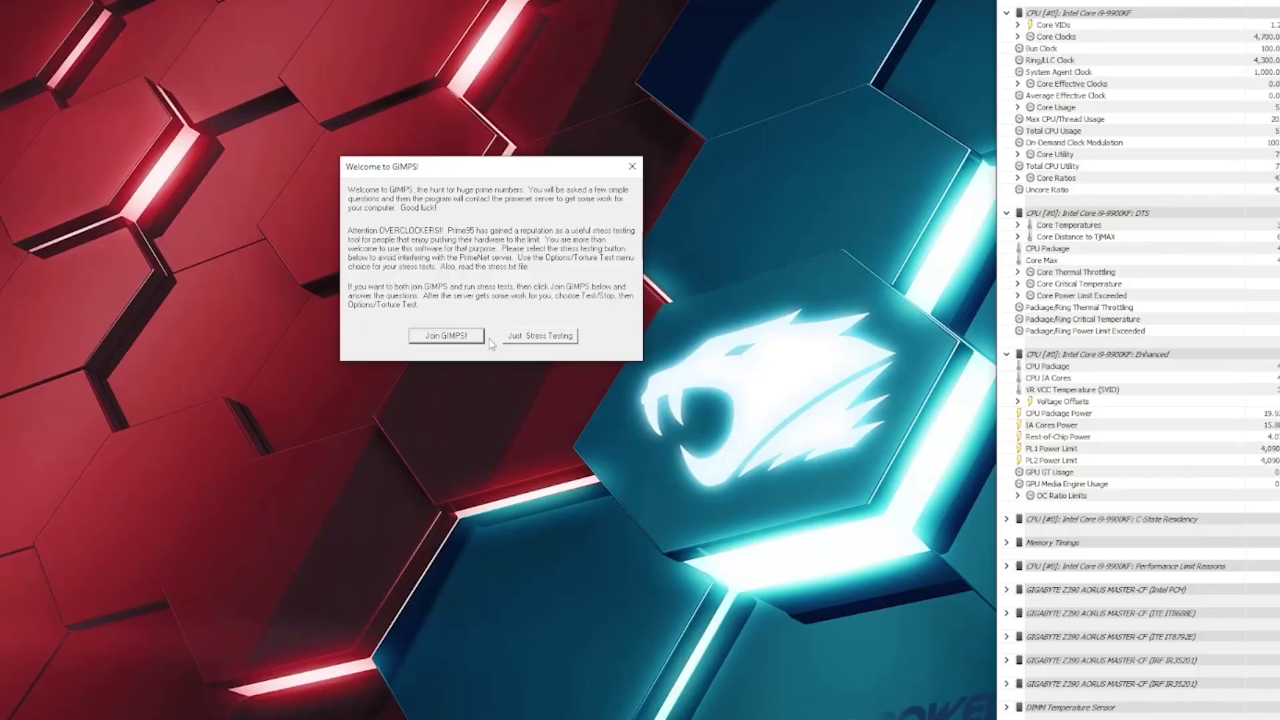
- Choose Just Stress Testing, run the torture test on all workers, and begin the Notepad CPU list
left_click(527, 336)
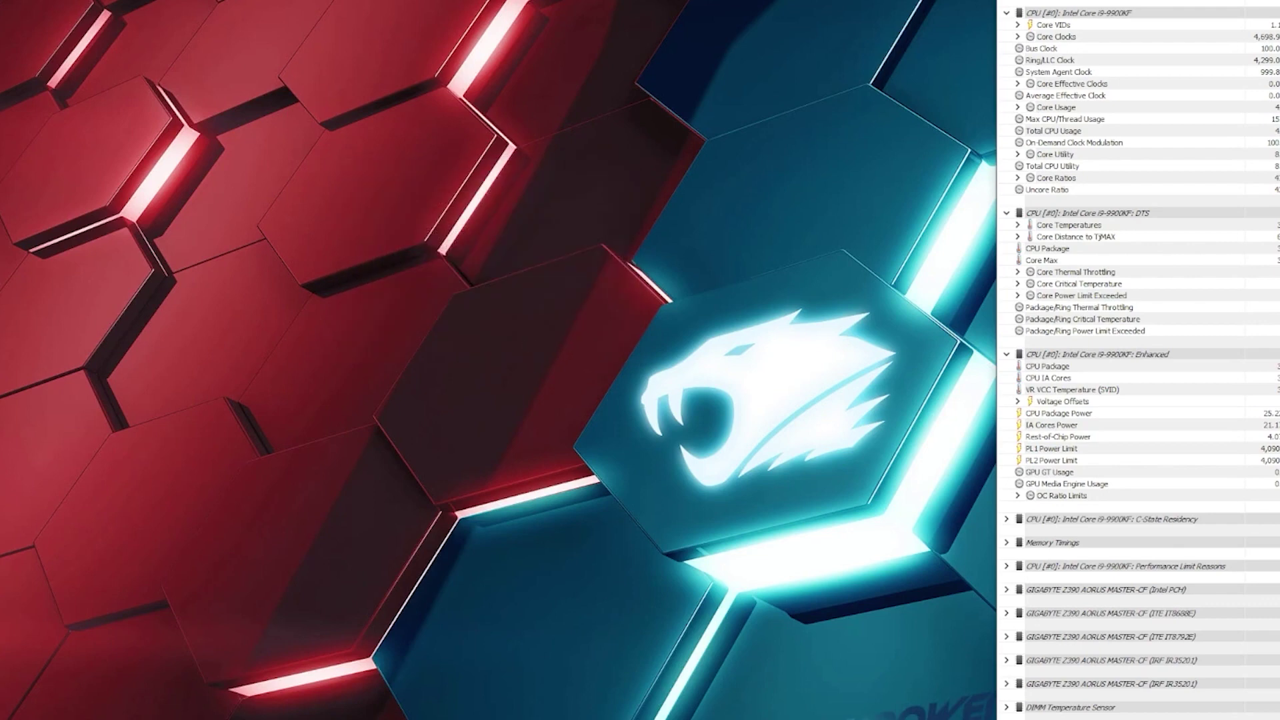
left_click_drag(200, 346, 502, 204)
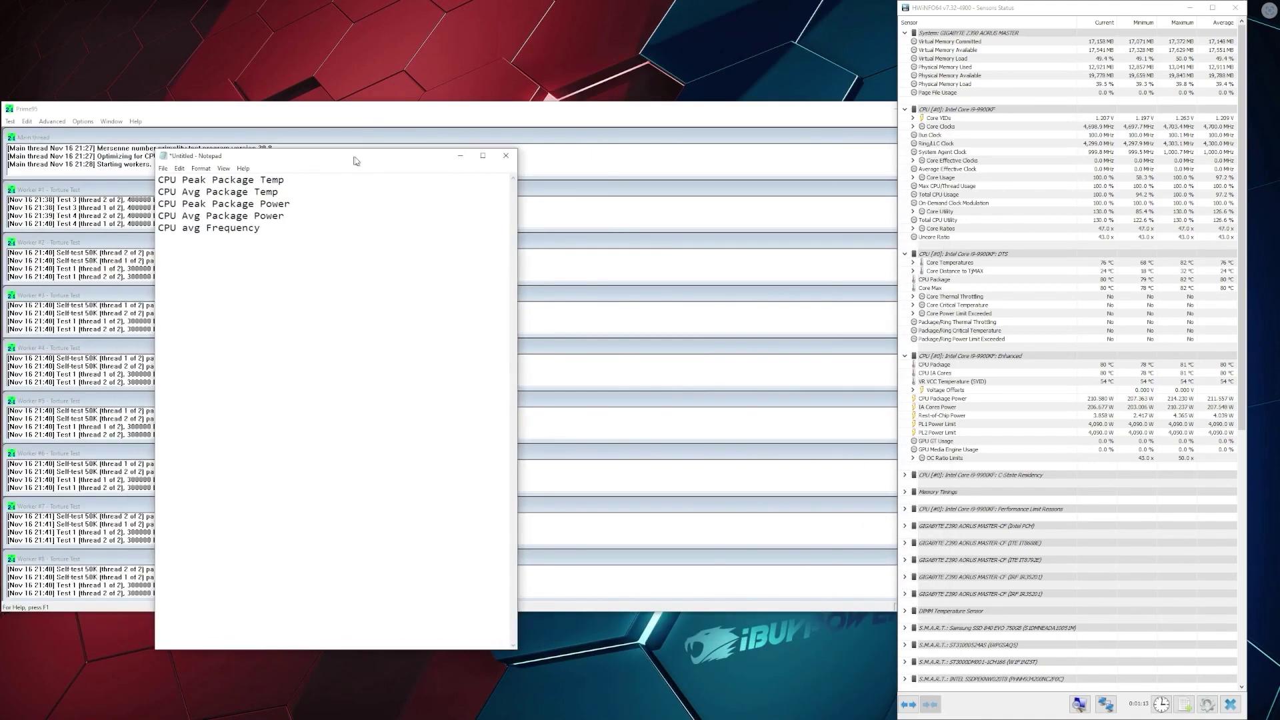
left_click(332, 178)
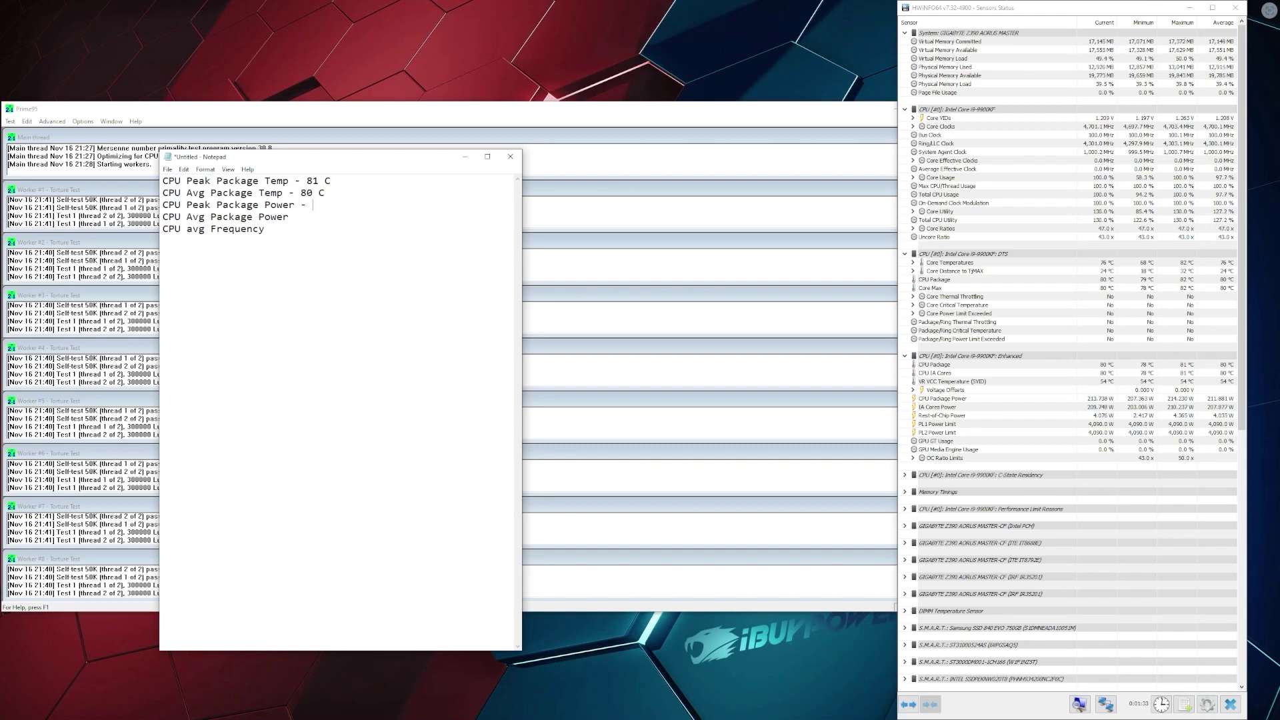
- Stop all Prime95 torture test workers with Test > Stop
left_click(10, 122)
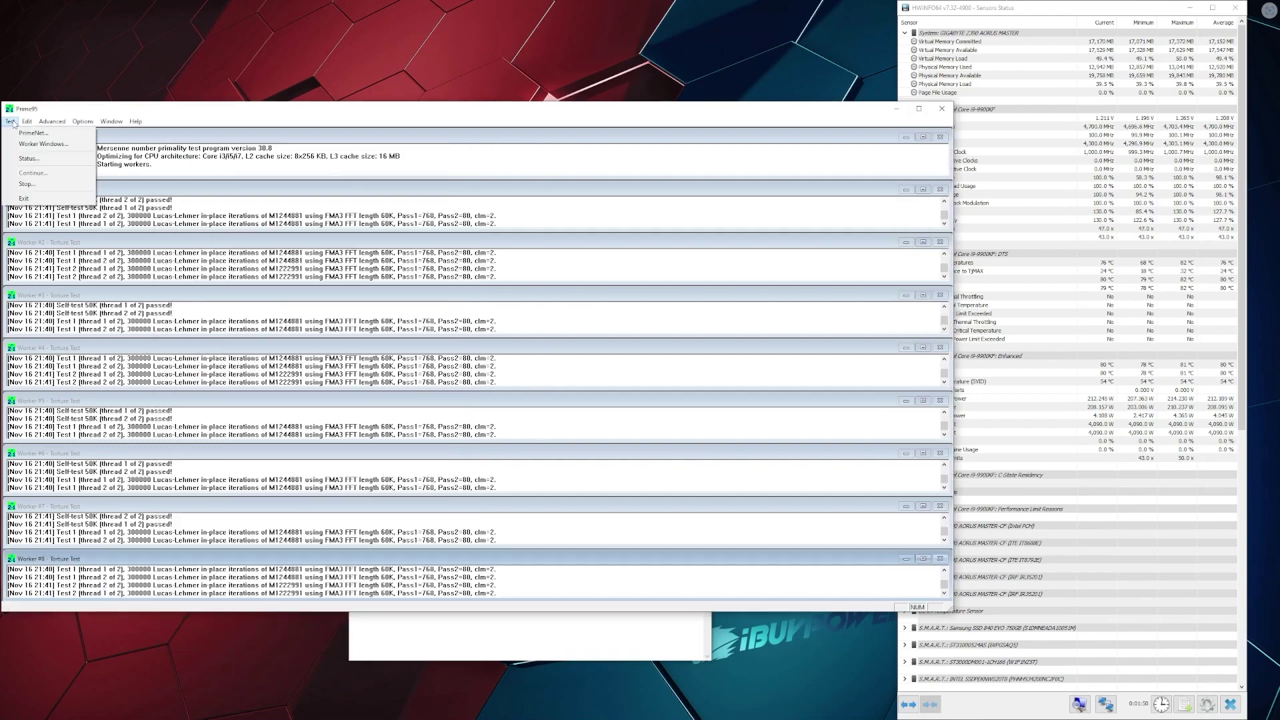
left_click(26, 185)
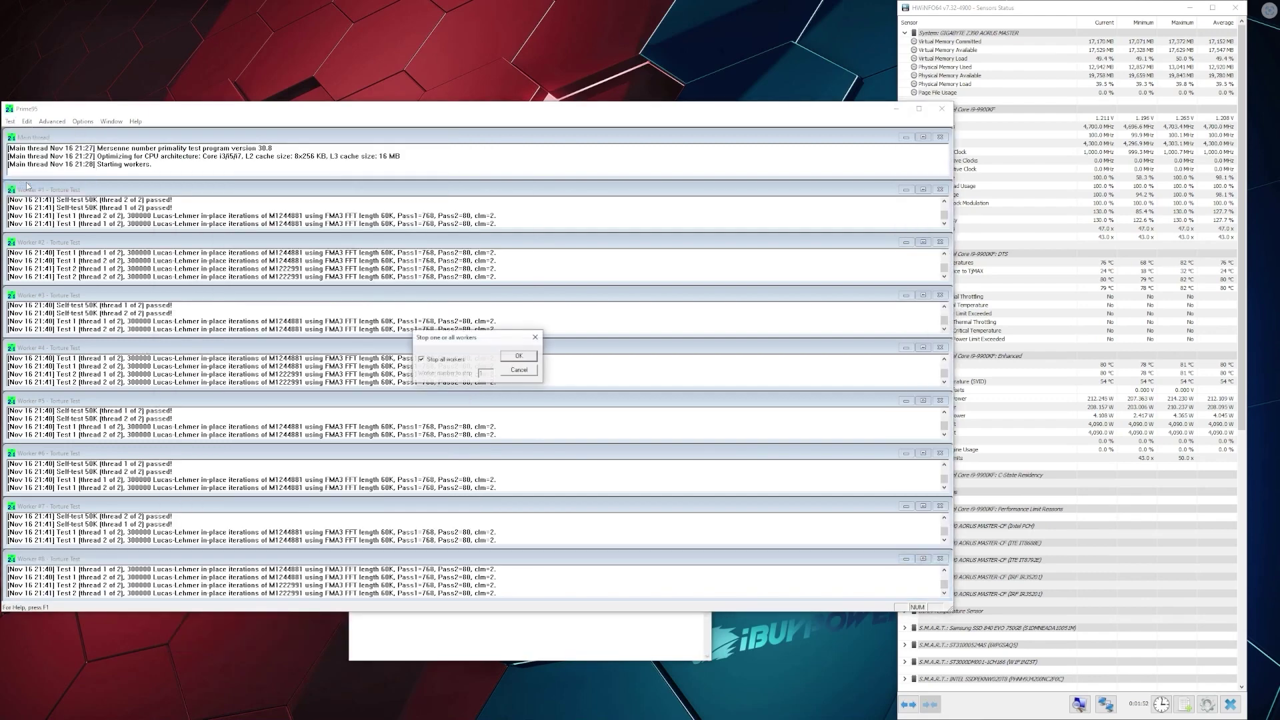
left_click(520, 357)
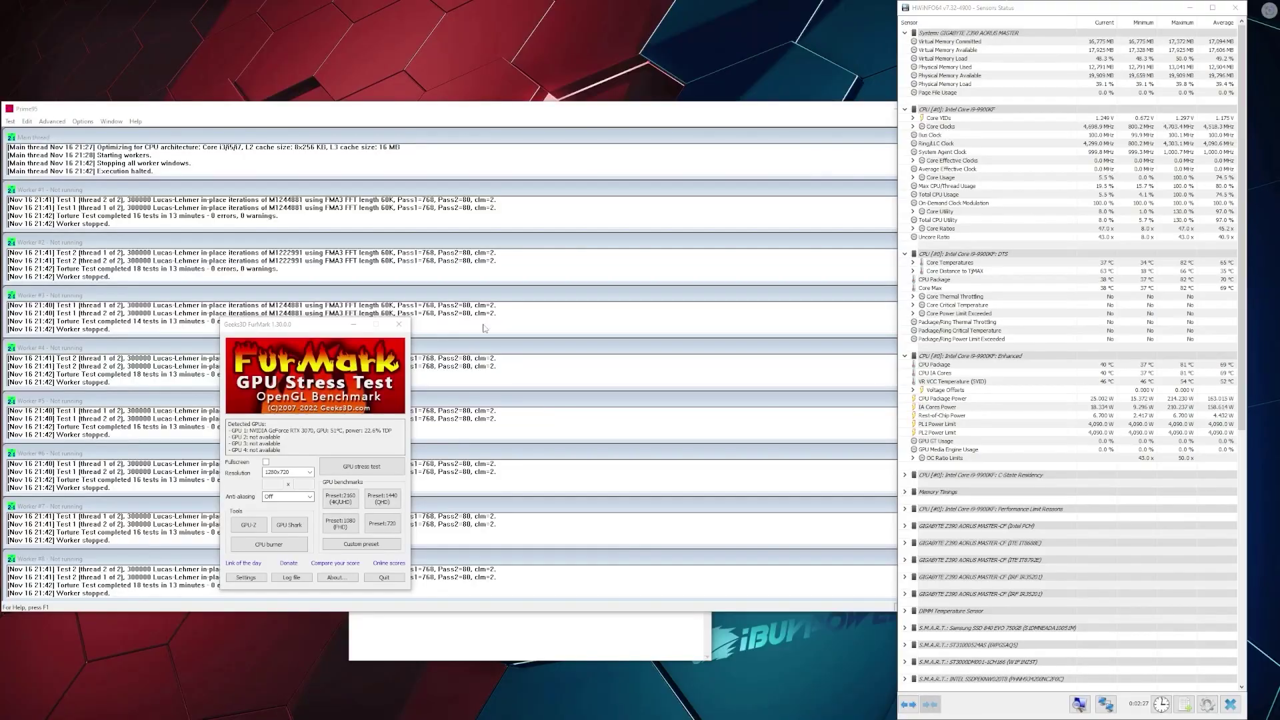
- Launch FurMark's GPU stress test past the caution dialog with GO!, then return to Notepad
scroll(1125, 534, "down", 15)
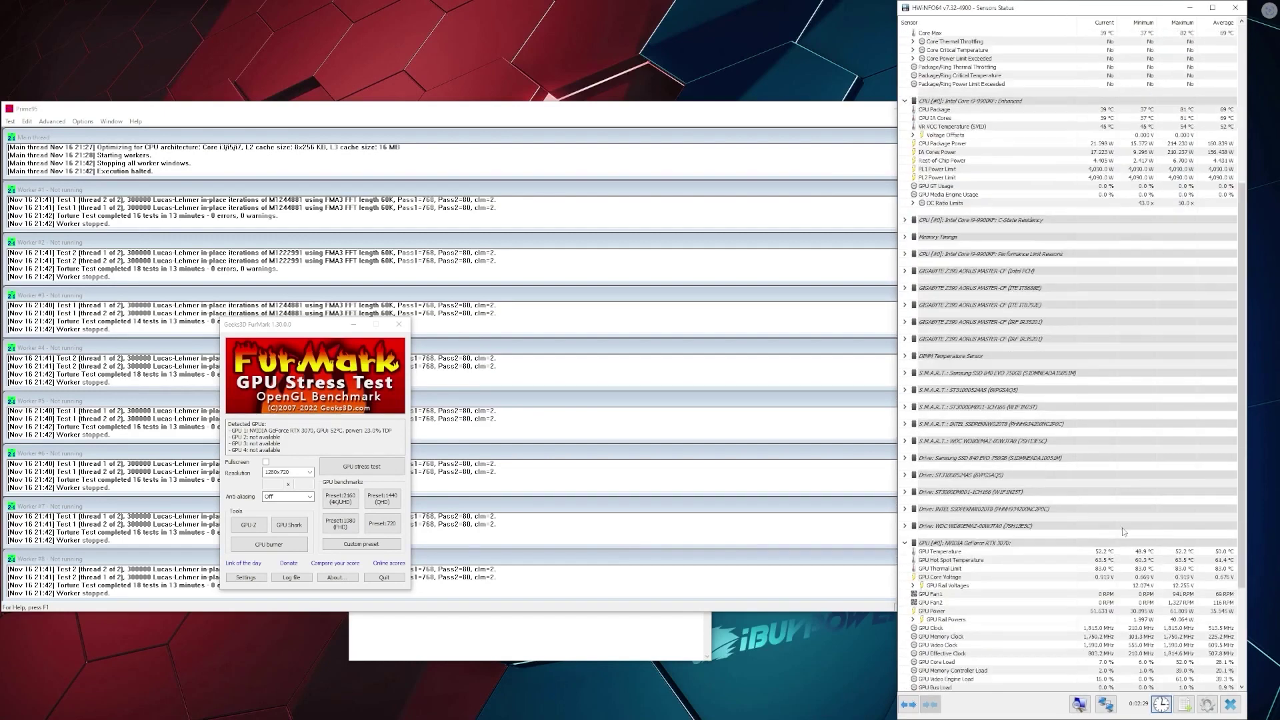
left_click(386, 474)
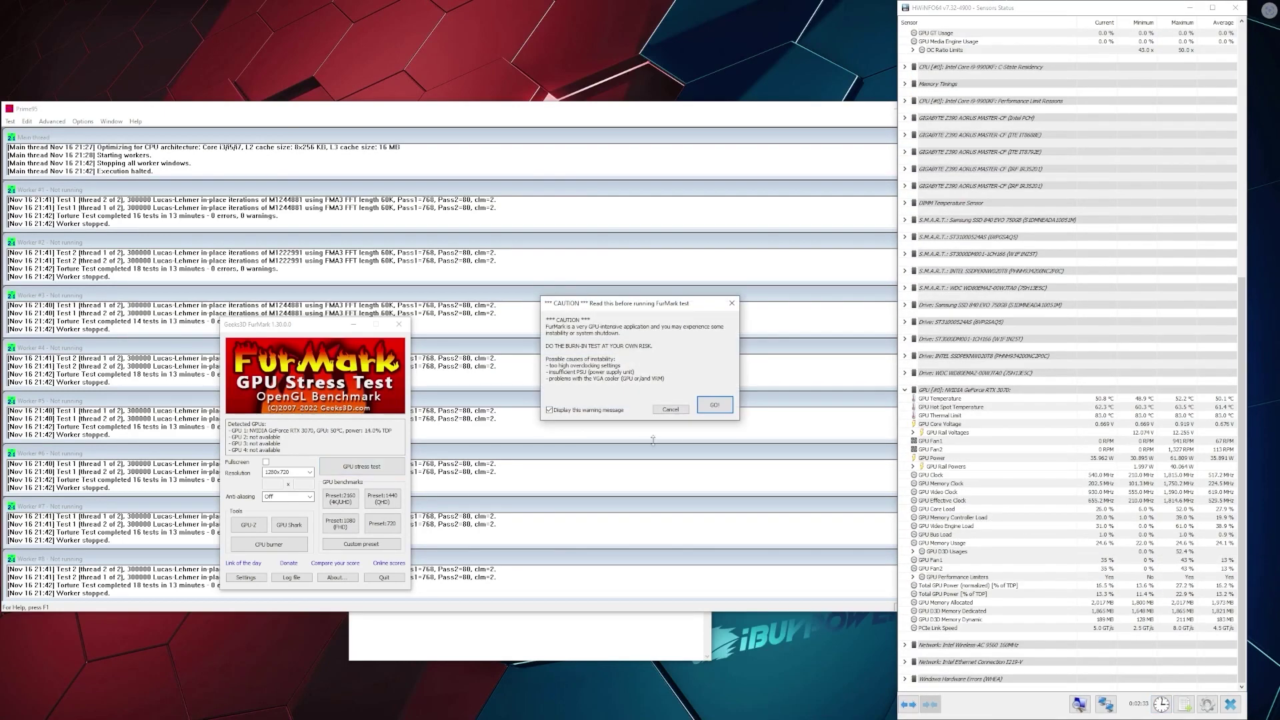
left_click(726, 406)
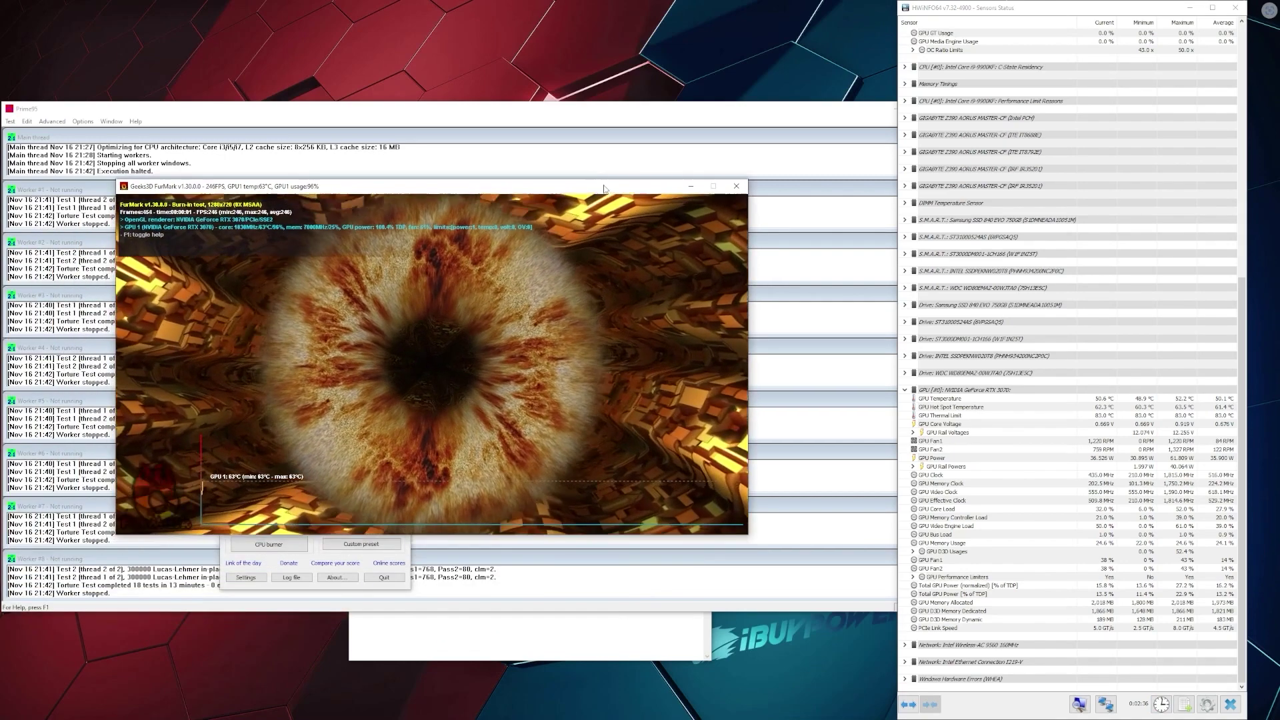
left_click(527, 627)
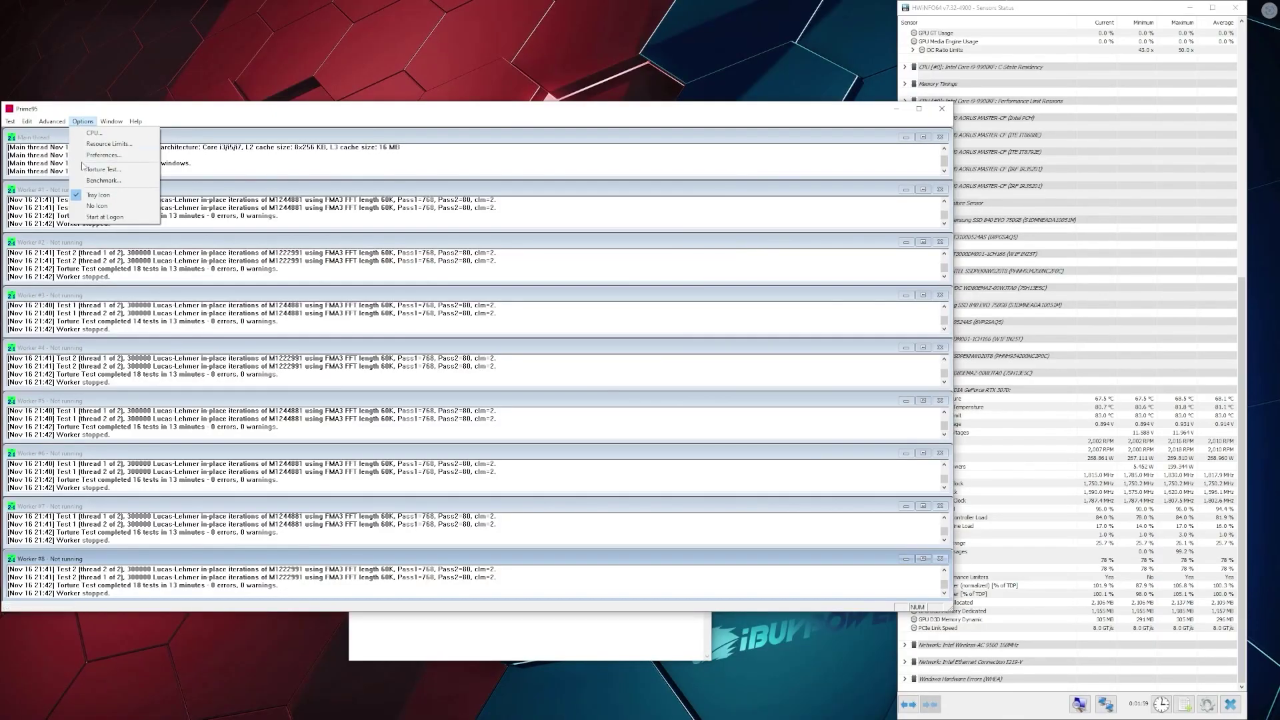
- Open Prime95's Options > Torture Test dialog
left_click(85, 170)
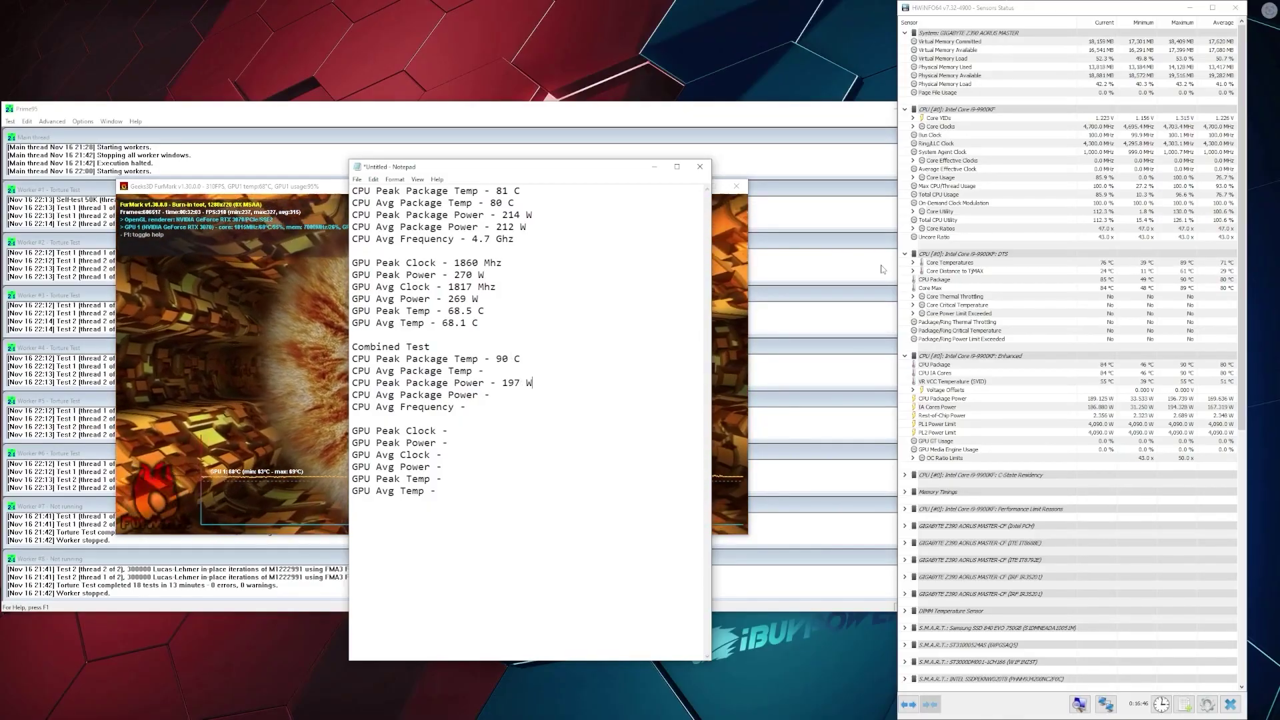
- Bring HWiNFO forward and scroll to its GPU sensor readings
left_click(1069, 337)
scroll(1068, 360, "down", 15)
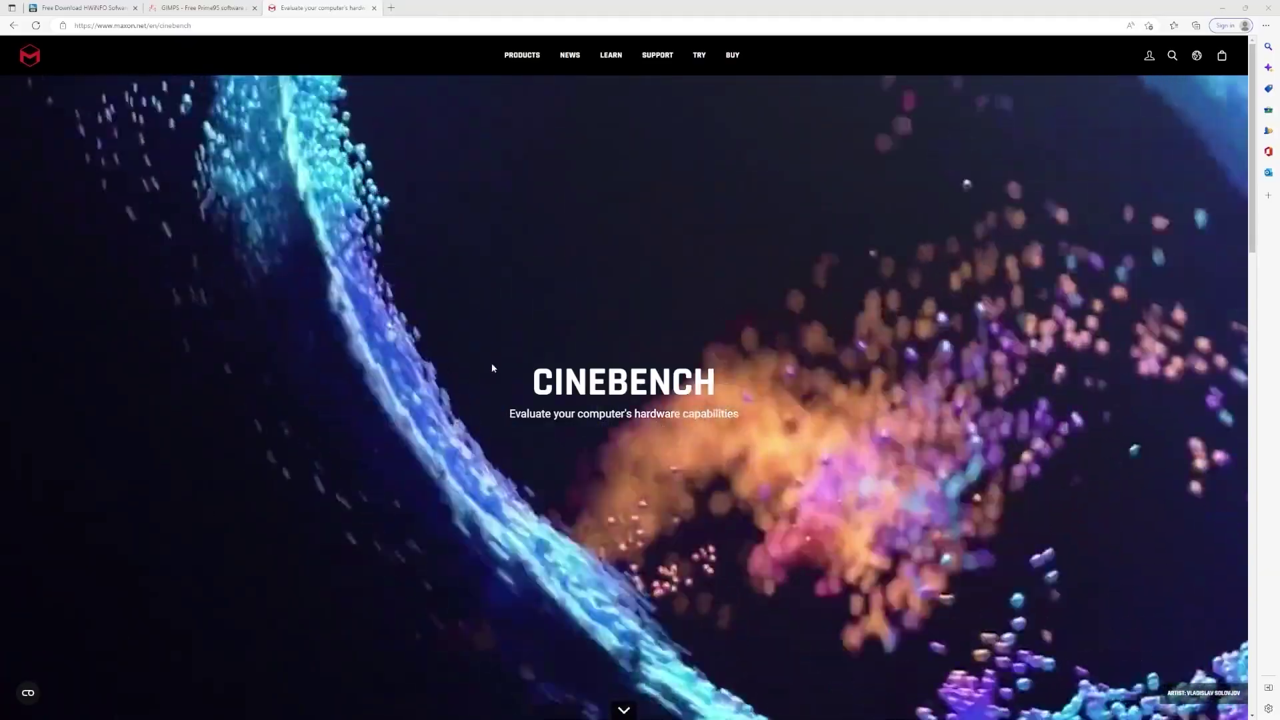
- Follow DOWNLOAD FROM MAXON and expand the Cinebench row on the downloads page
scroll(443, 280, "down", 4)
scroll(449, 276, "down", 4)
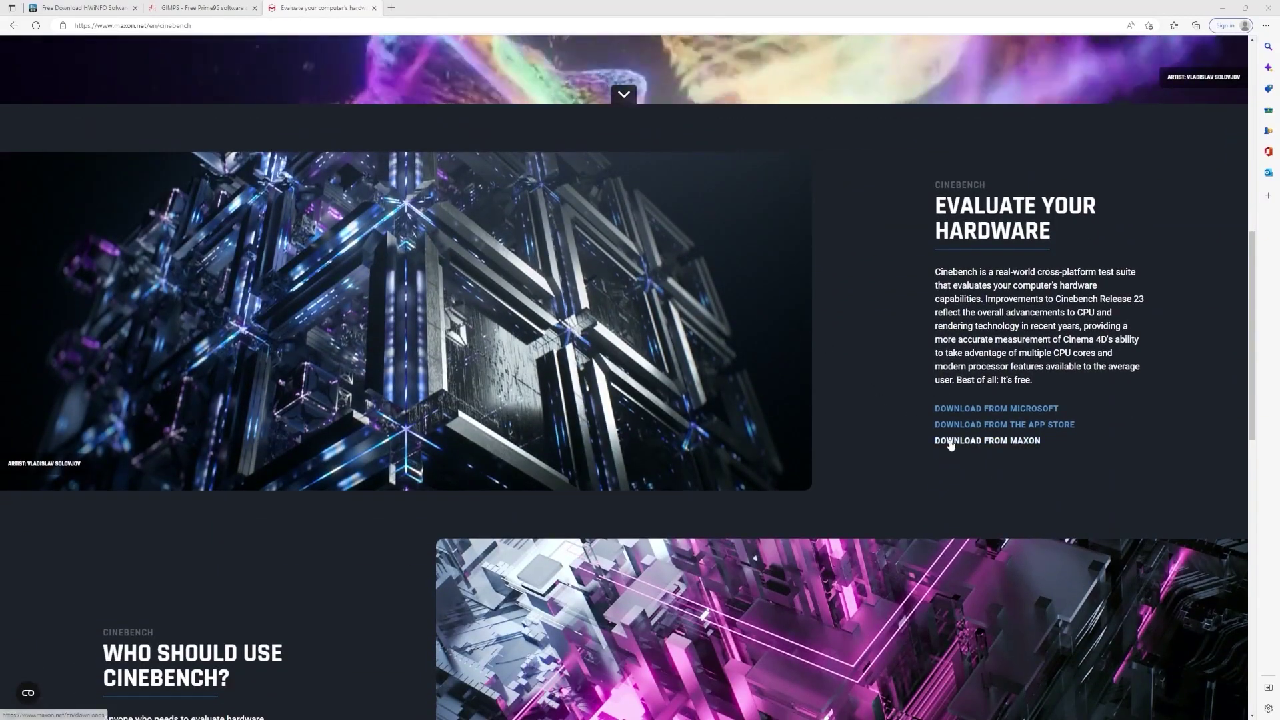
left_click(942, 440)
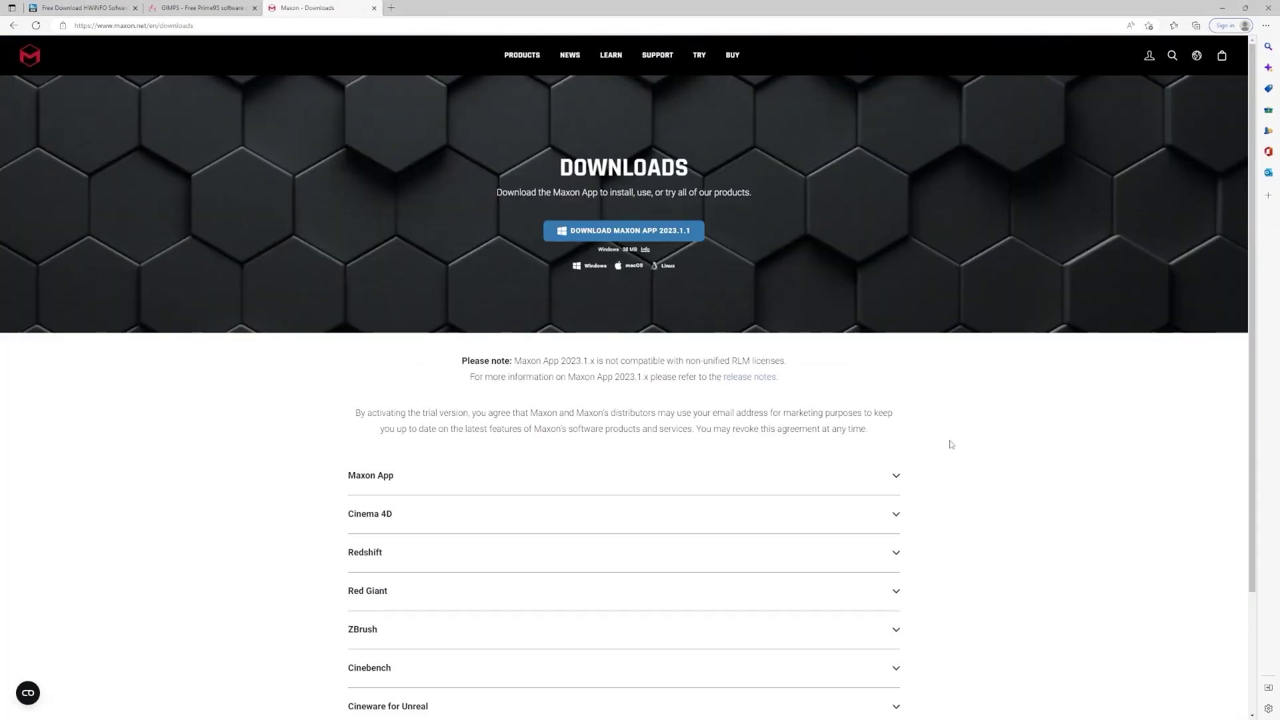
scroll(424, 493, "down", 2)
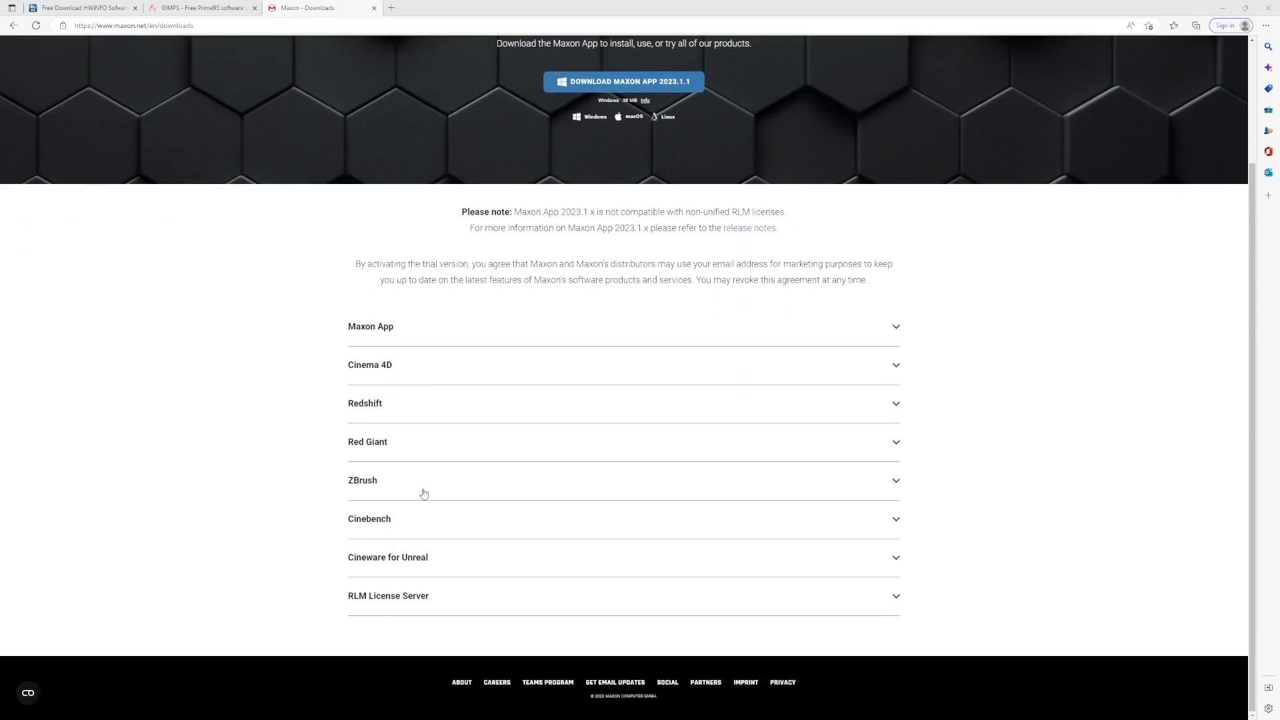
left_click(381, 525)
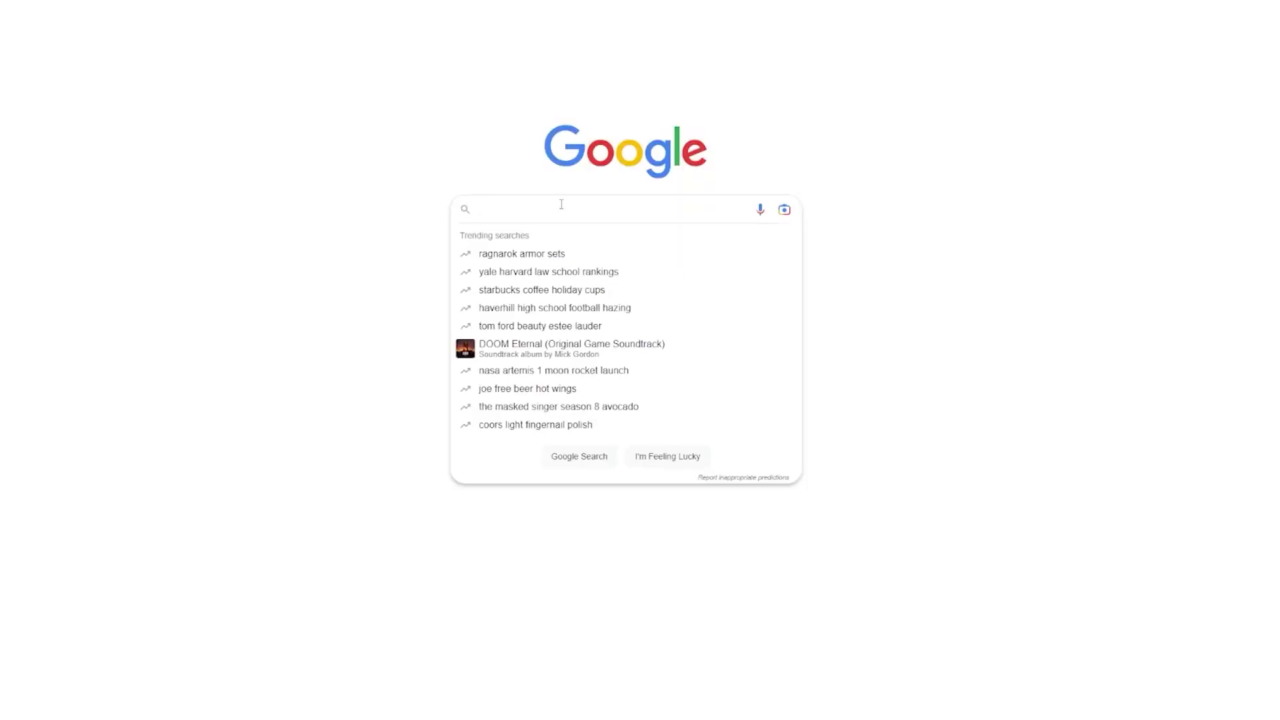
- Search Google for '9900KF cinebench r23' scores and return to the query box
type("9900KF ")
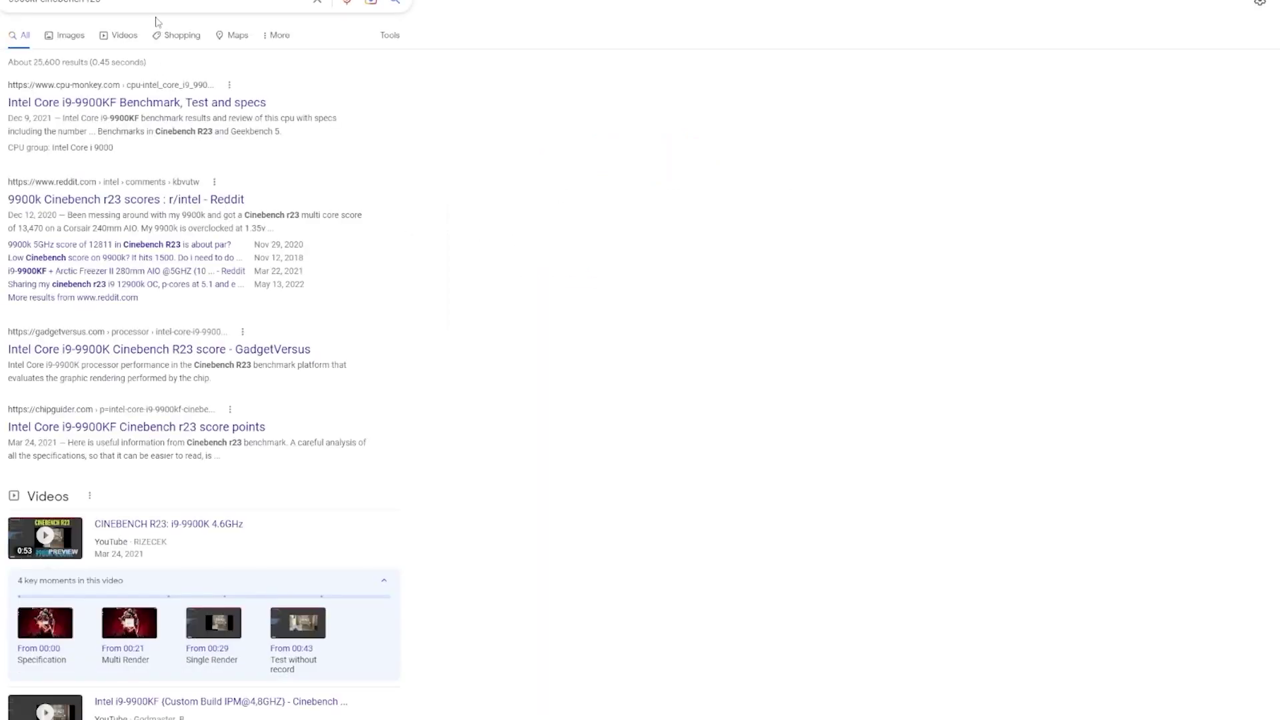
left_click(159, 7)
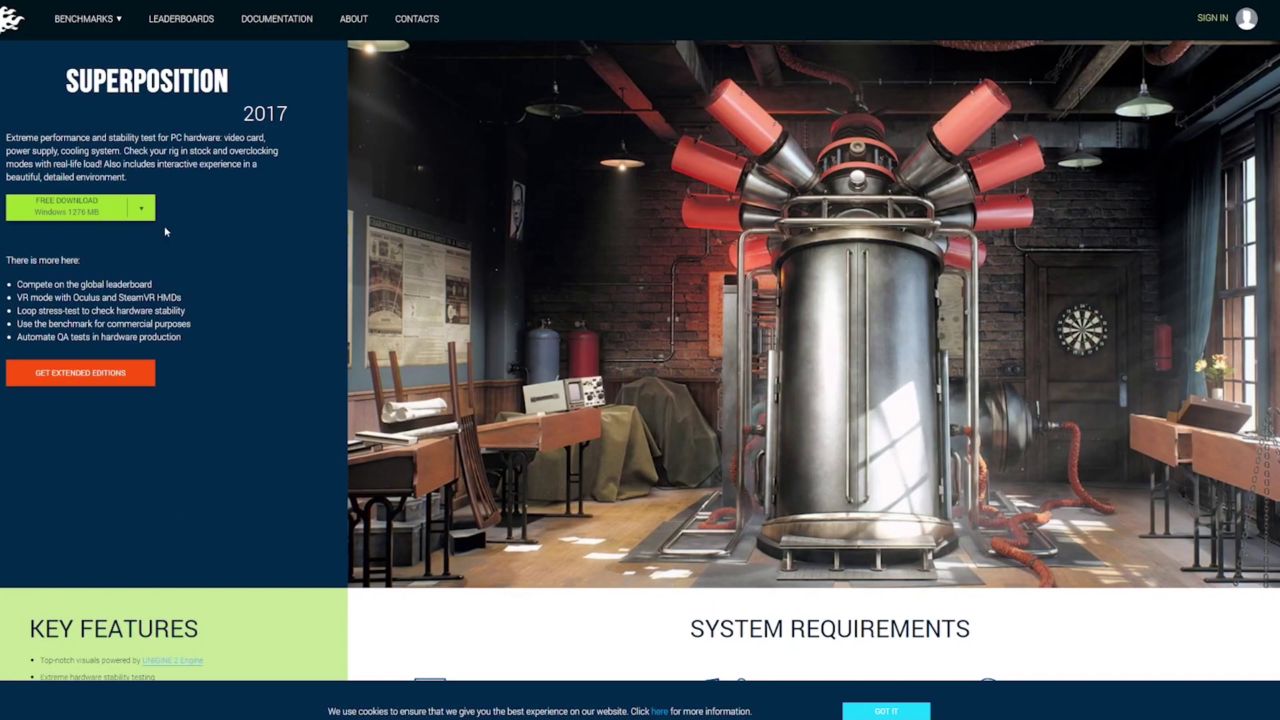
- Expand the Free Download button's options on the Unigine Superposition page
left_click(152, 213)
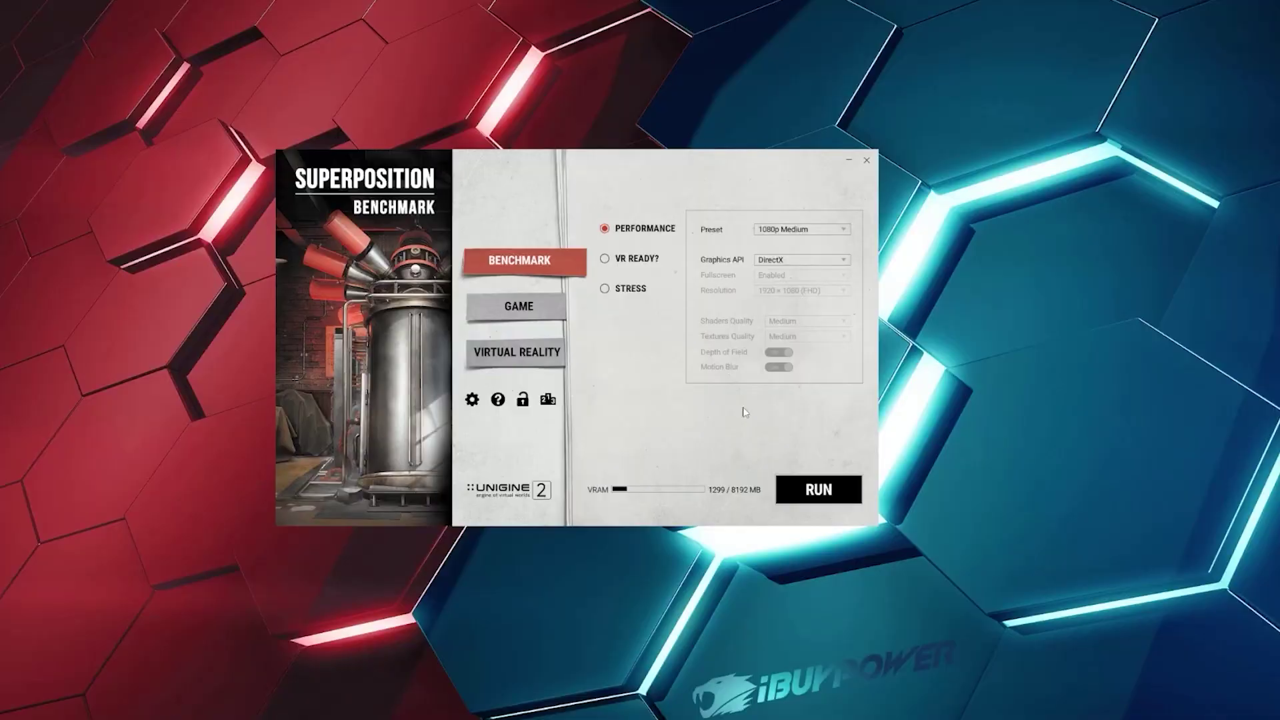
- Choose the 8K Optimized preset and start the Superposition benchmark run
left_click(841, 230)
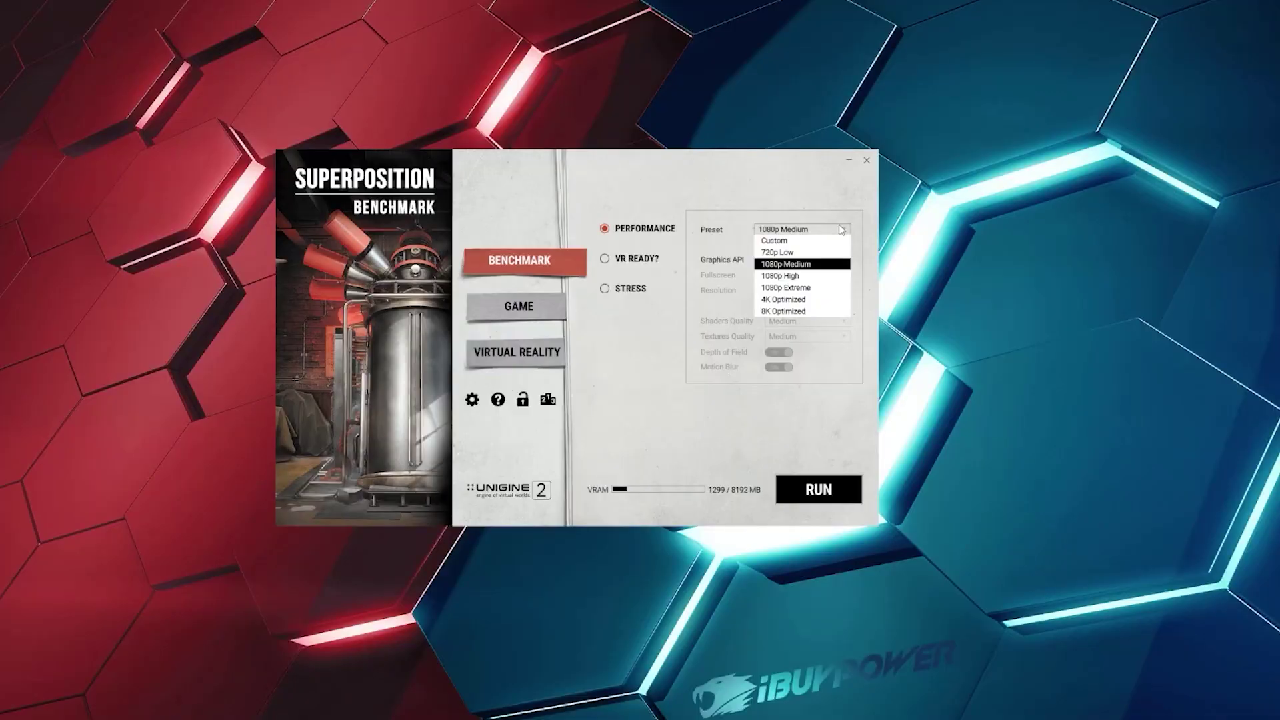
left_click(787, 312)
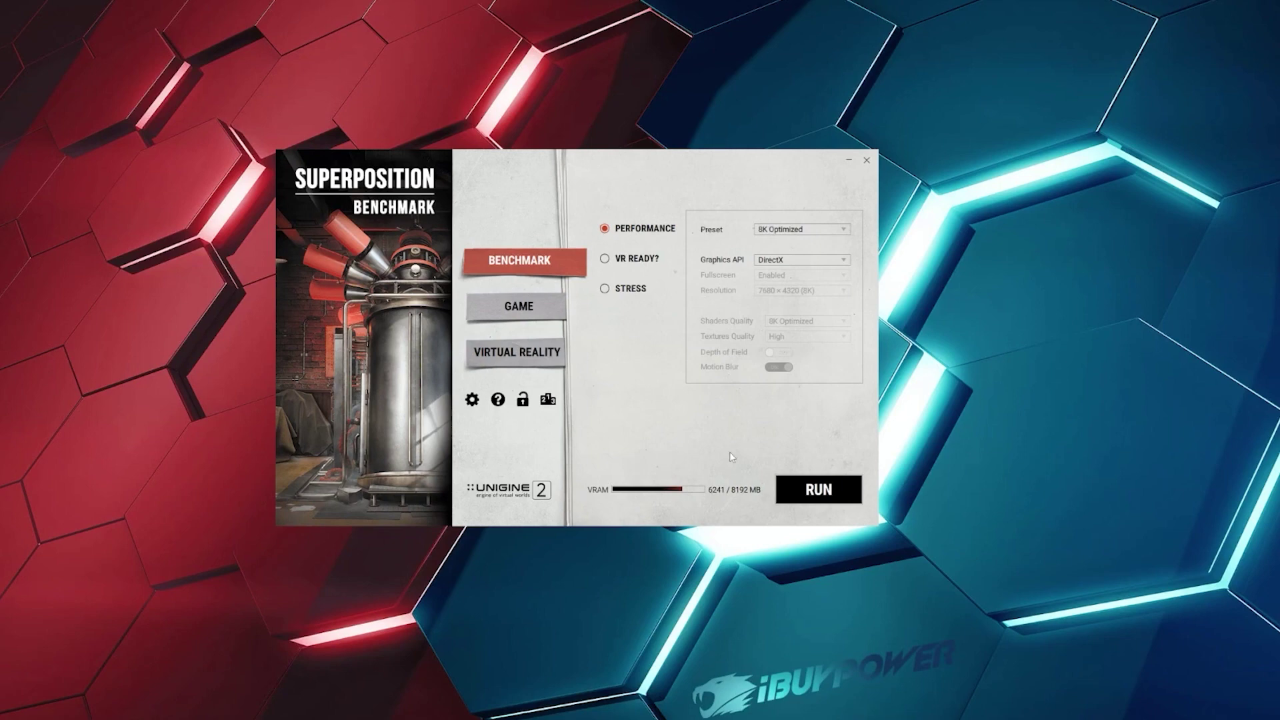
left_click(843, 498)
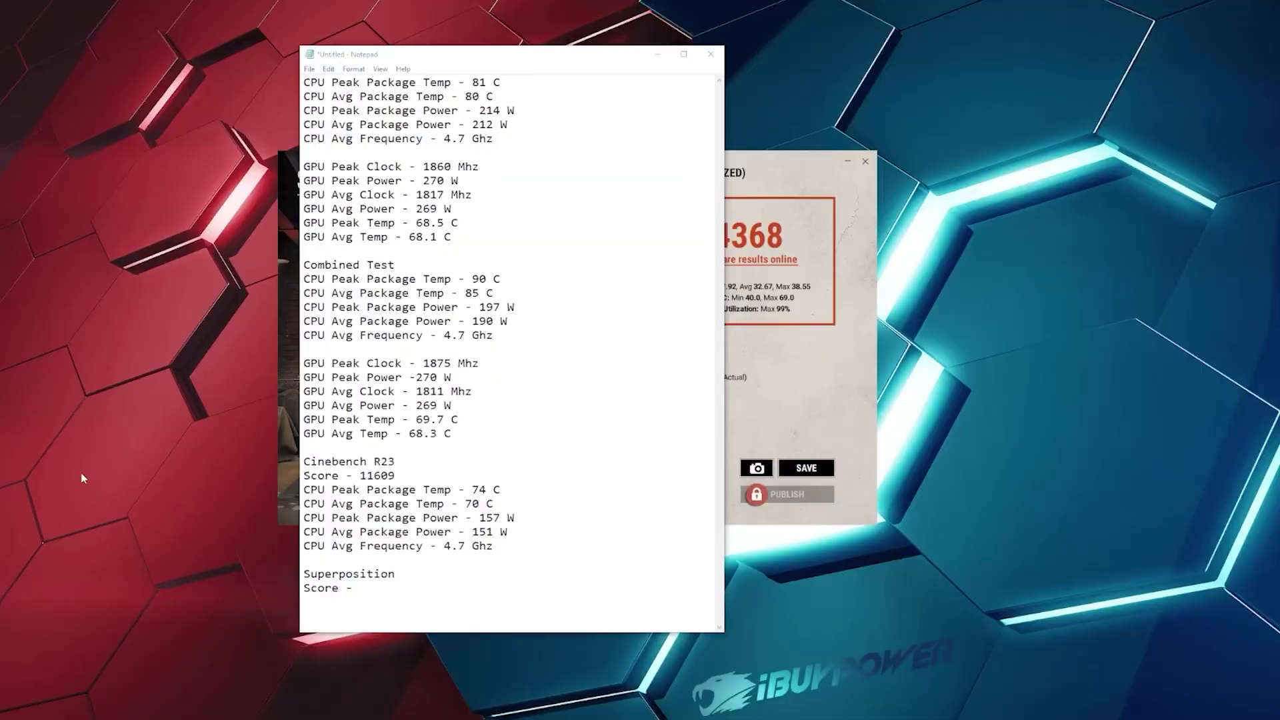
- Move the Notepad log aside to reveal the Superposition result of 4368
left_click_drag(493, 57, 1091, 54)
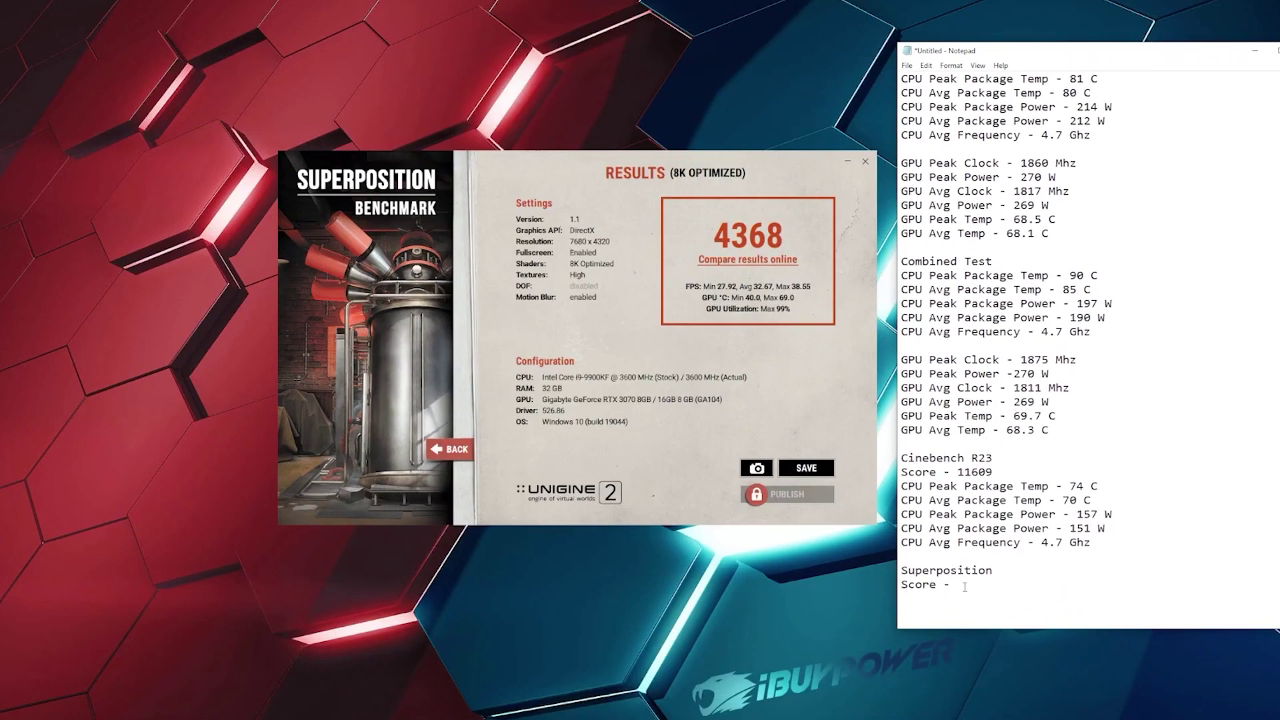